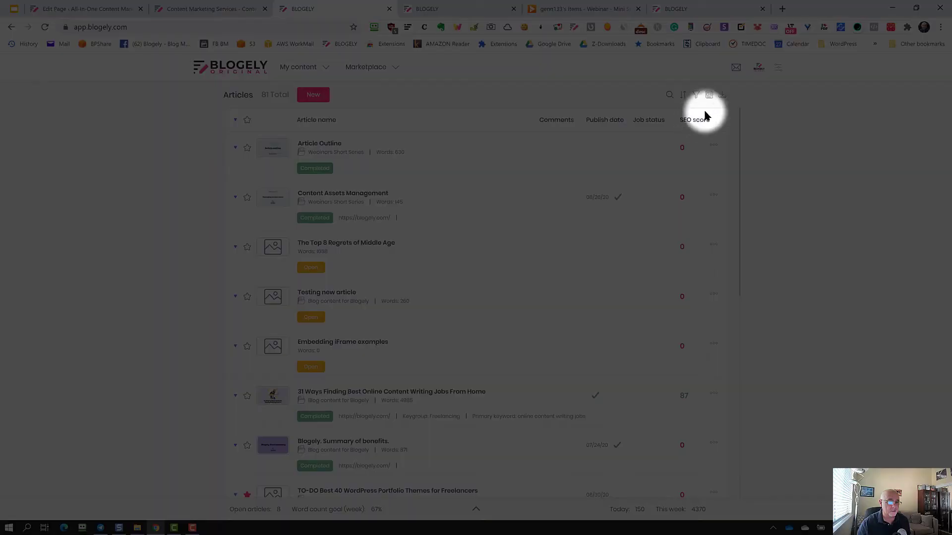
Step: Show the articles as detailed cards and look through their progress, blocks, keywords and SEO scores
click(710, 96)
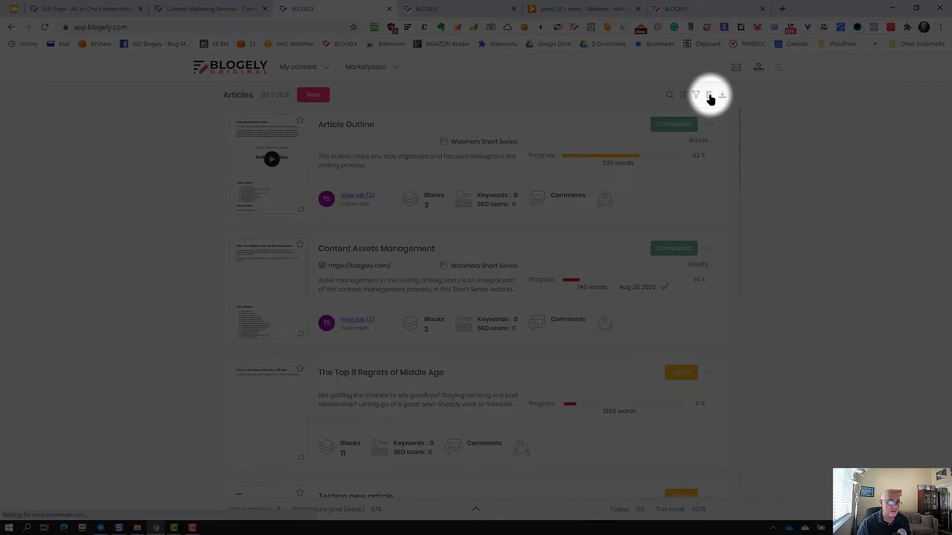
scroll(456, 246, down, 3)
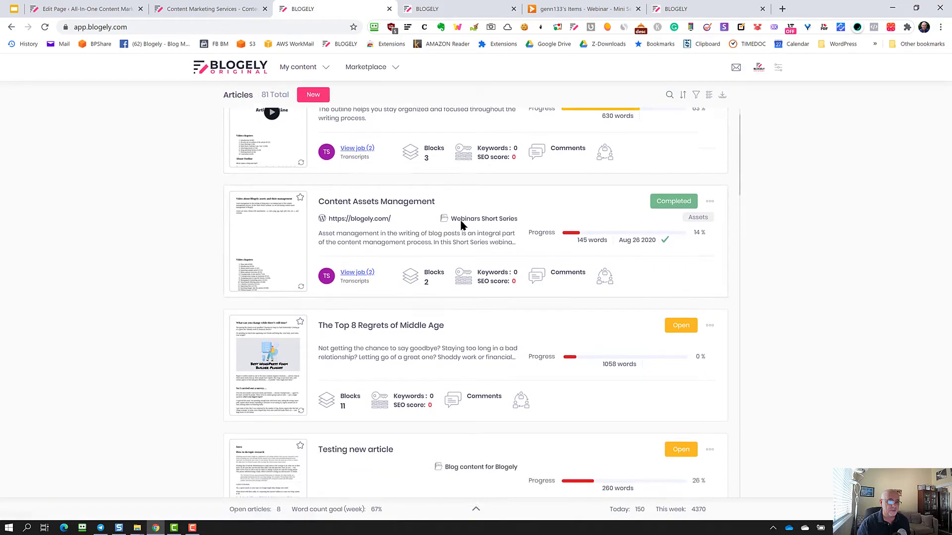
scroll(454, 239, down, 9)
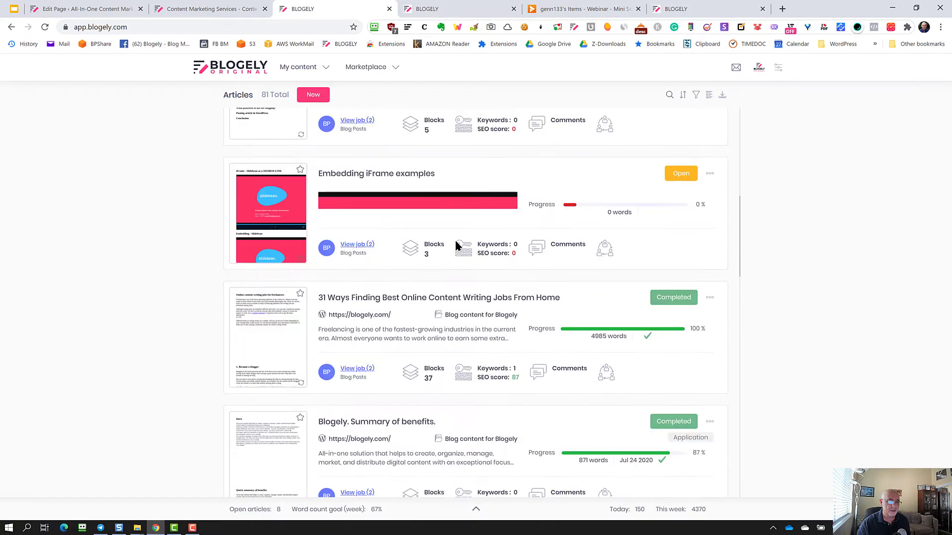
scroll(455, 245, down, 4)
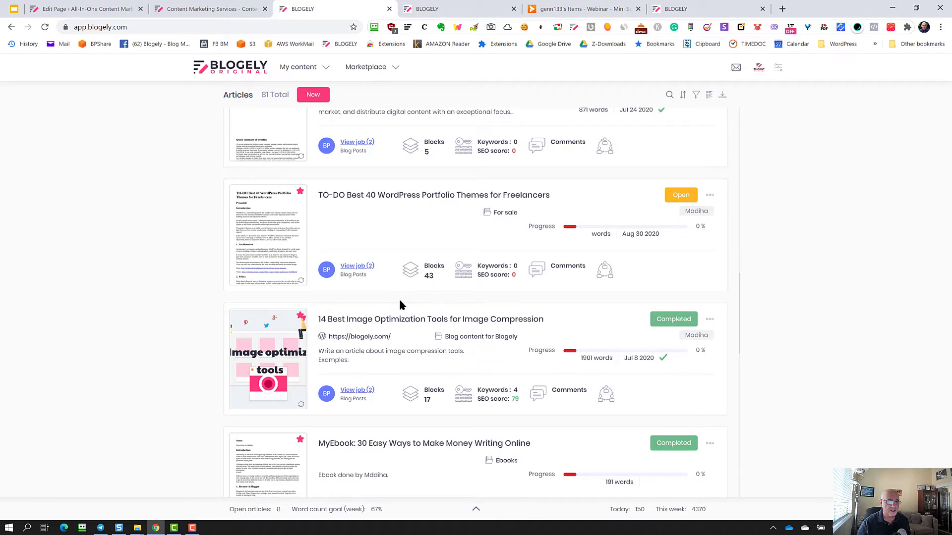
scroll(399, 303, down, 1)
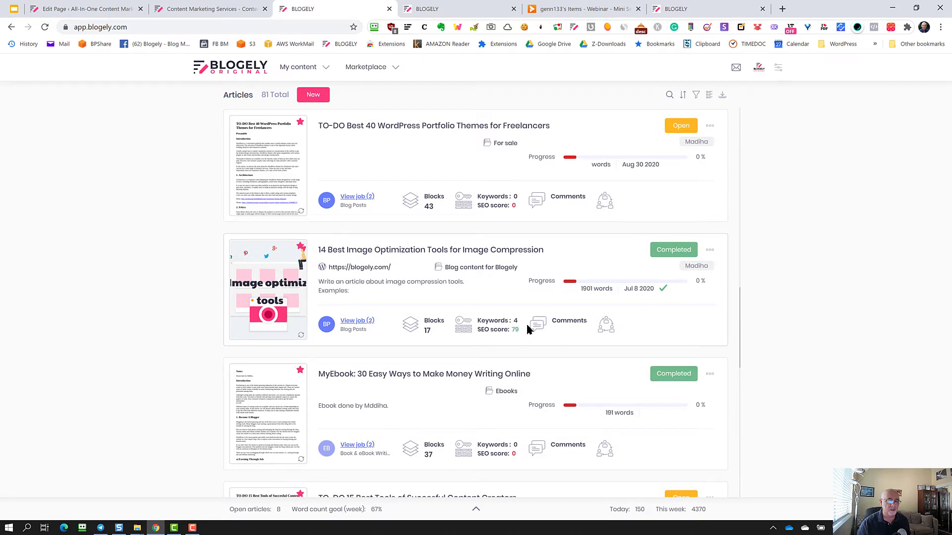
scroll(524, 328, up, 5)
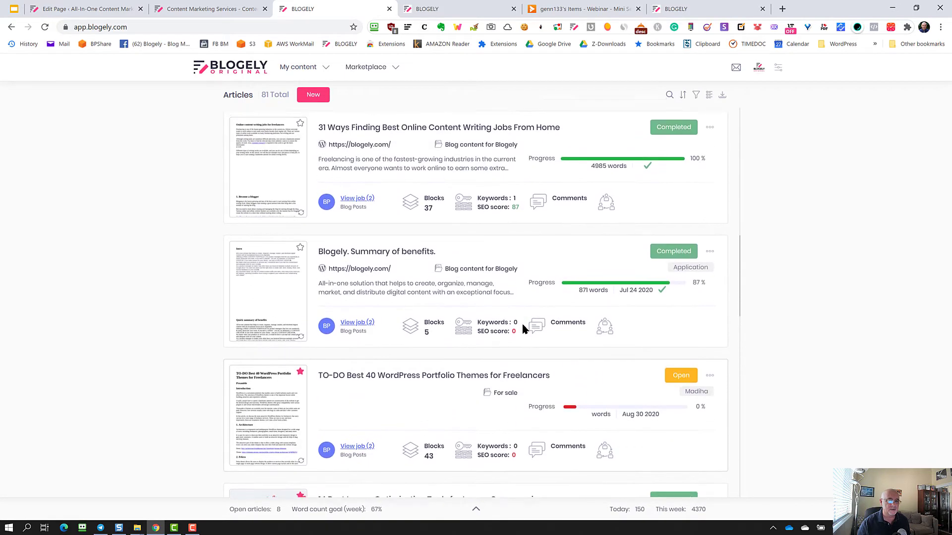
scroll(525, 330, up, 2)
Step: Return the articles to the compact list layout and look over the start of the list
click(709, 96)
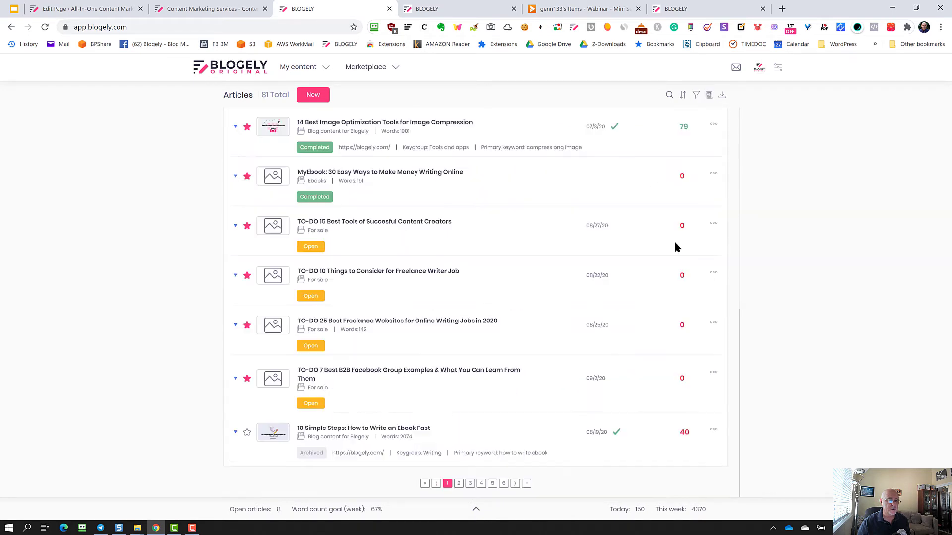
scroll(358, 375, up, 8)
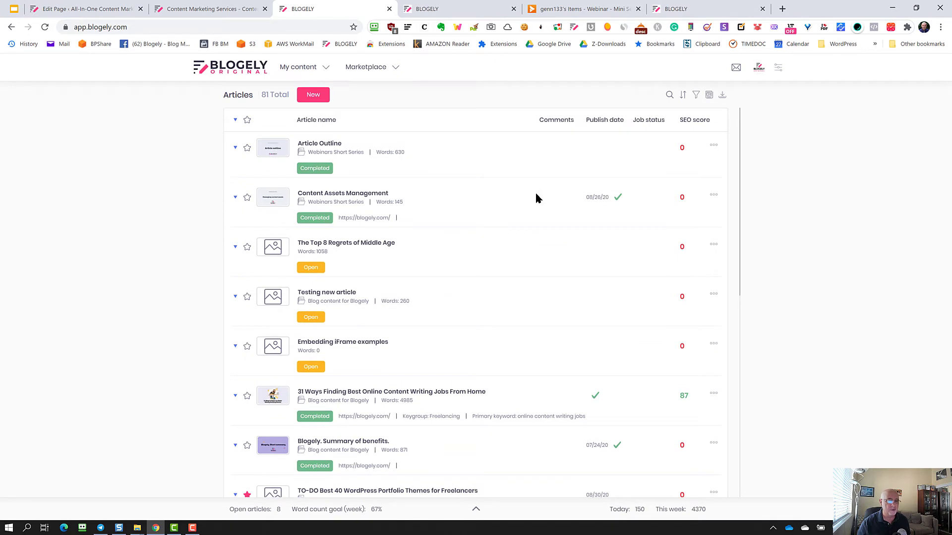
scroll(535, 196, down, 1)
scroll(546, 188, up, 1)
Step: Search the articles for "Artic", then clear the search to list all articles again
click(669, 95)
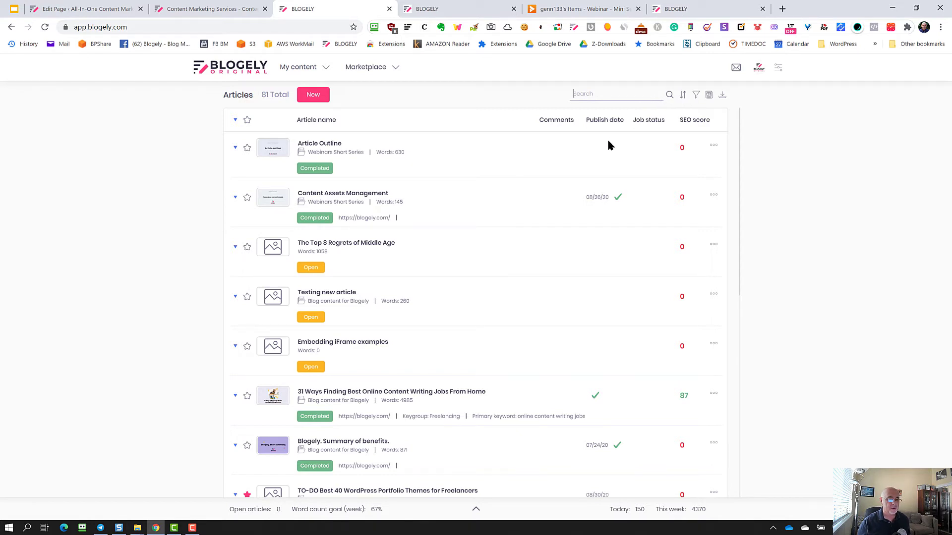
text(A)
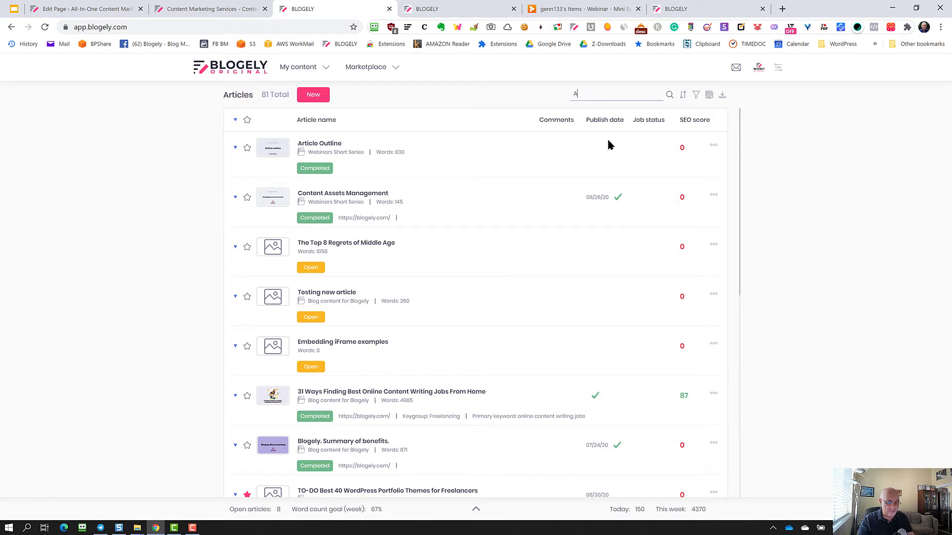
text(rtic)
key(Return)
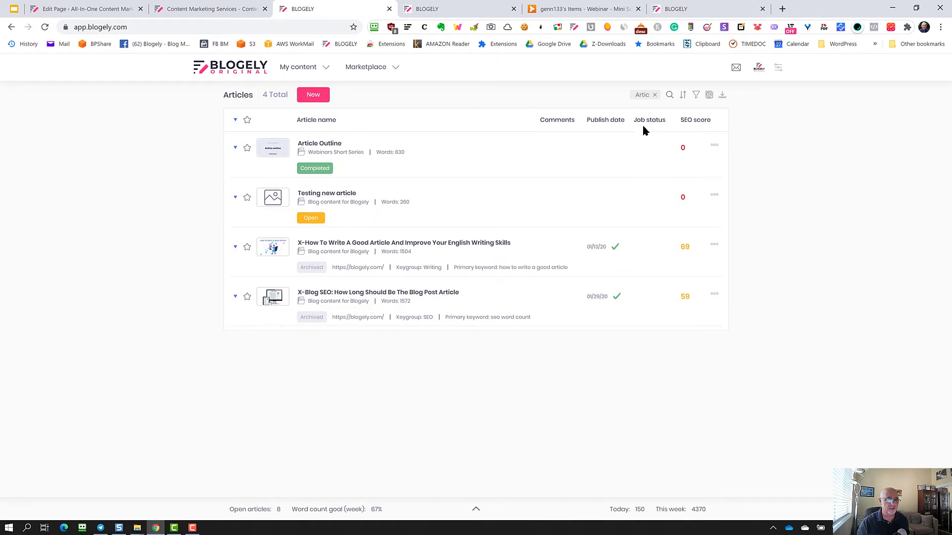
click(654, 95)
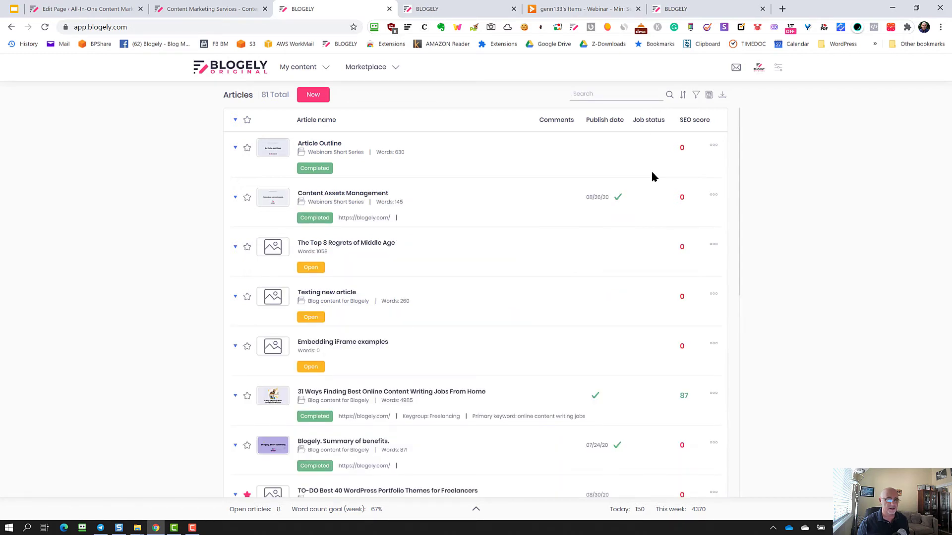
Step: Check the available sort criteria without choosing one, and filter the articles to show only favorites
click(683, 94)
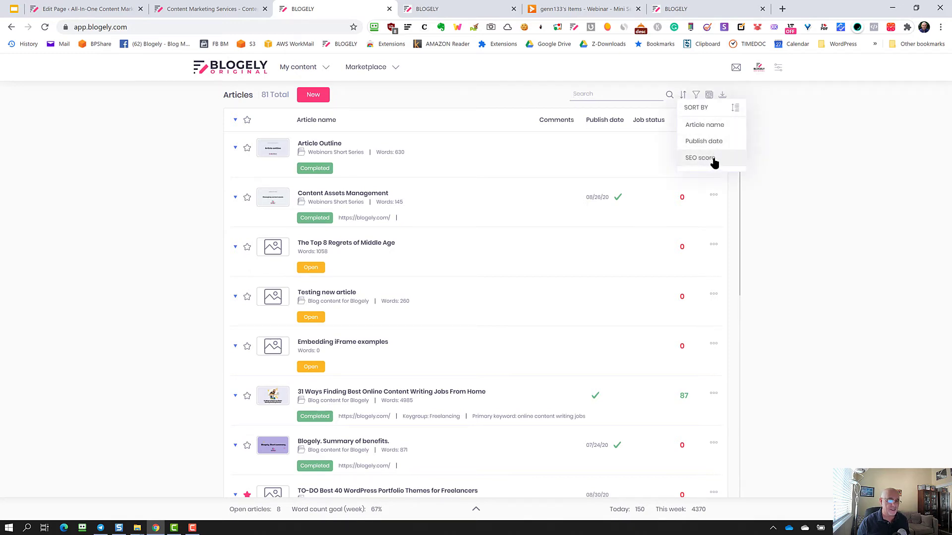
click(797, 162)
click(695, 95)
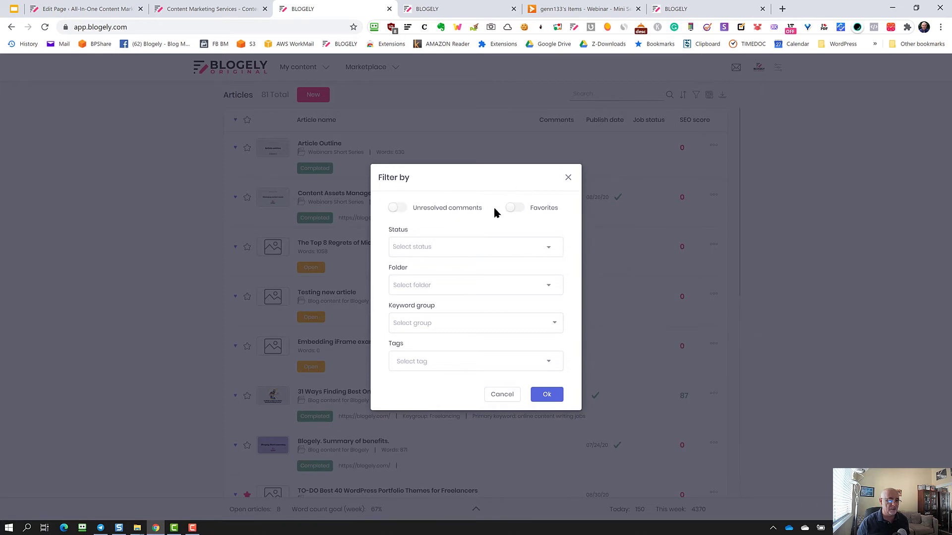
click(520, 209)
click(547, 394)
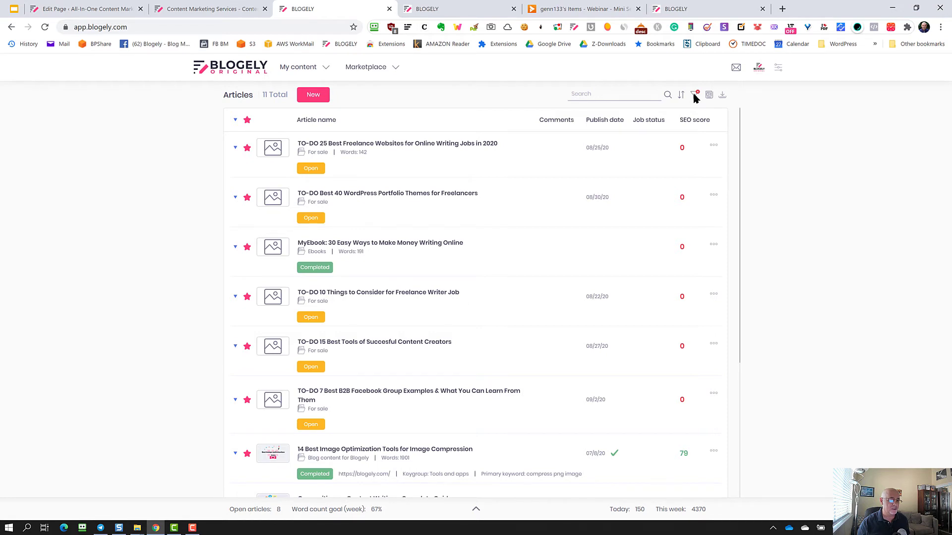
Step: Clear the favorites filter, then preview the articles as detailed cards and return to the compact list
click(694, 94)
scroll(631, 300, down, 4)
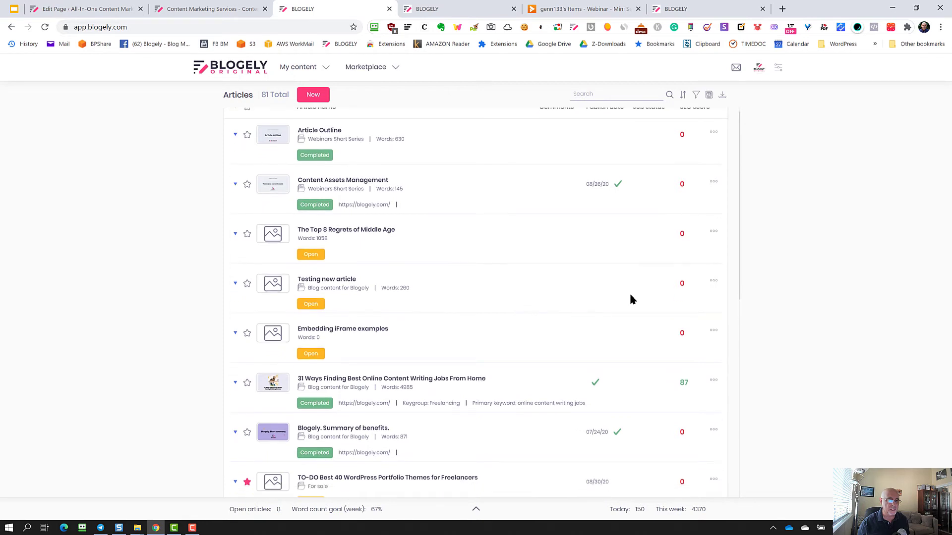
scroll(651, 248, up, 3)
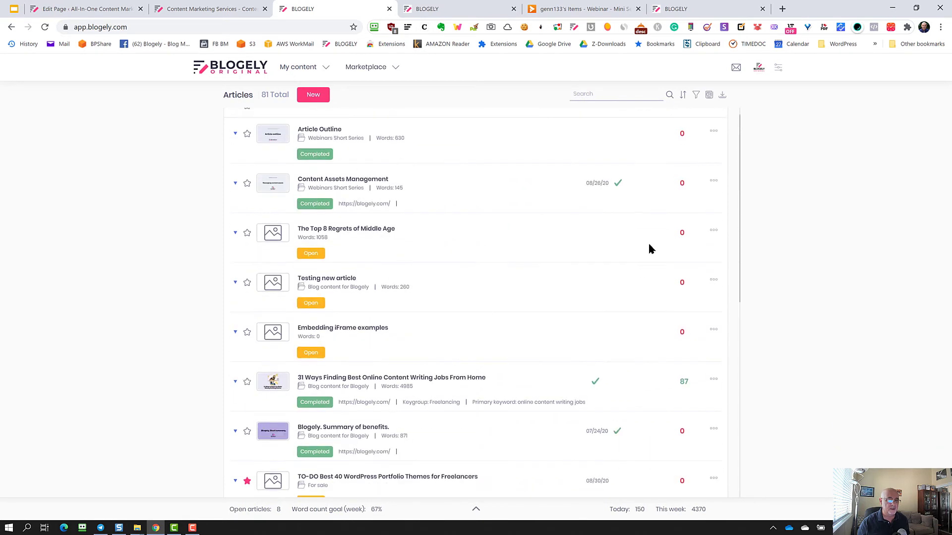
click(707, 97)
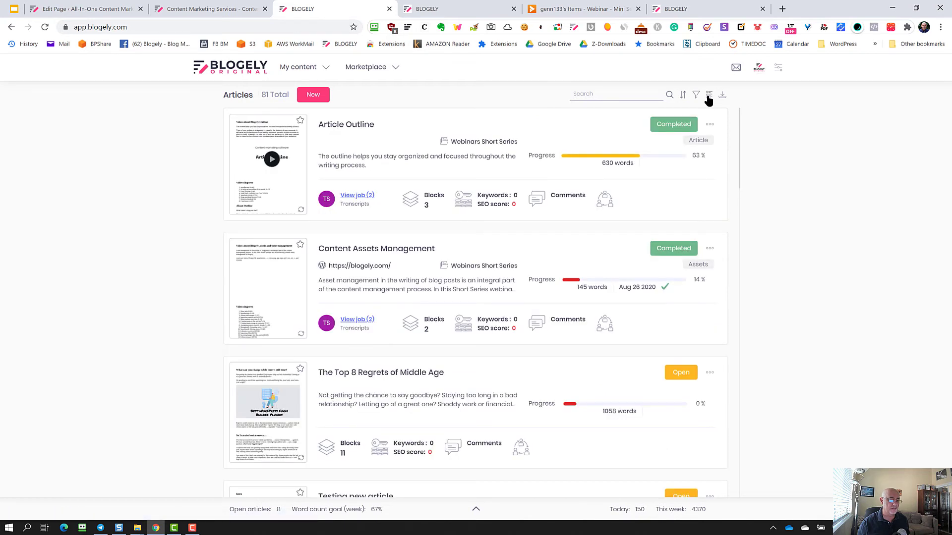
click(708, 96)
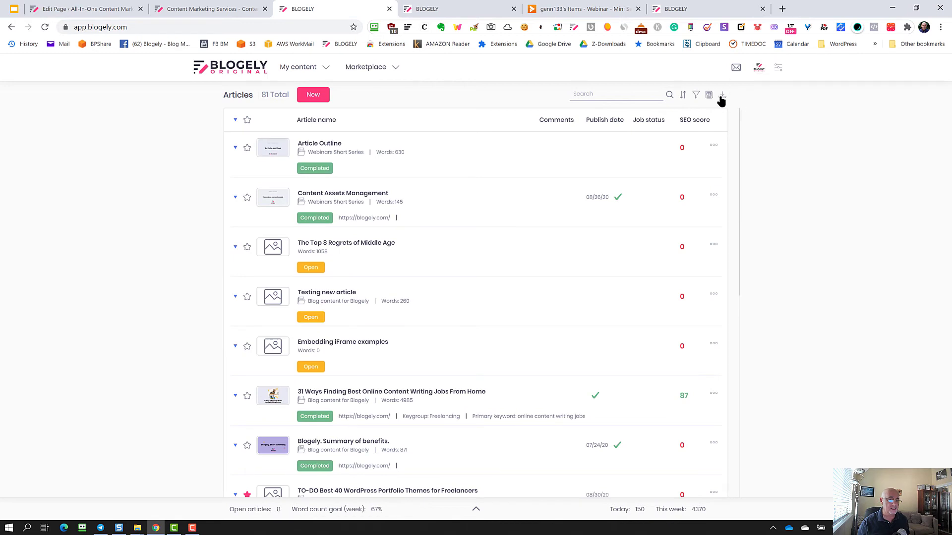
Step: Review the Google Doc, Blog URL and HTML file options for importing an article, then cancel the import
click(722, 96)
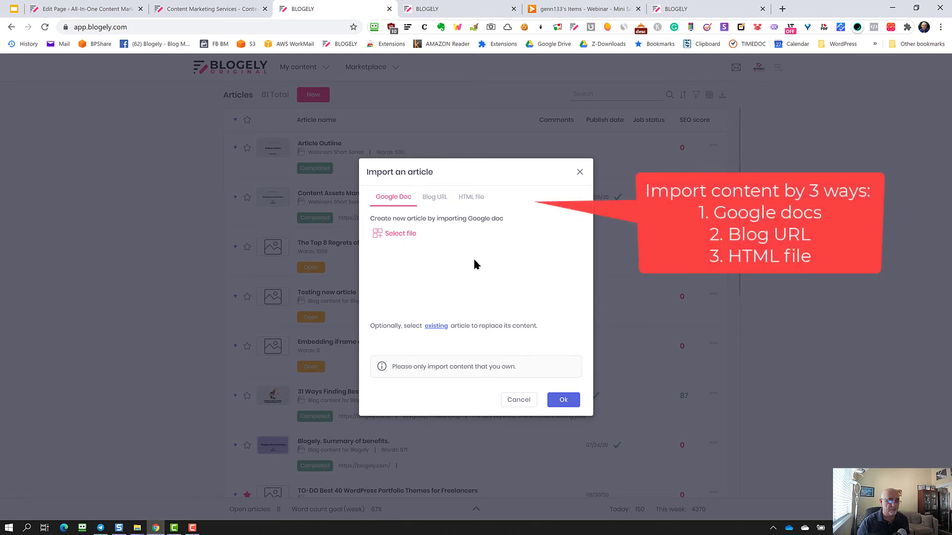
click(435, 197)
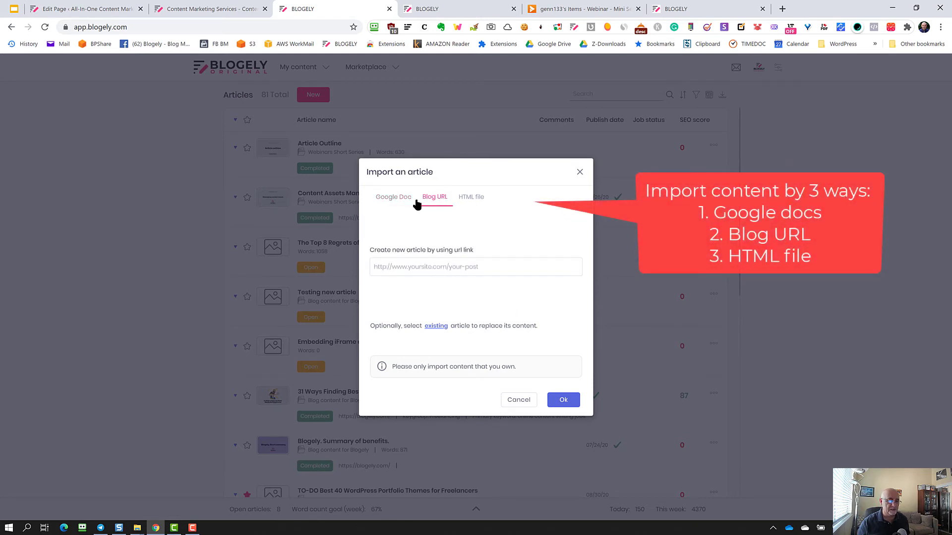
click(470, 198)
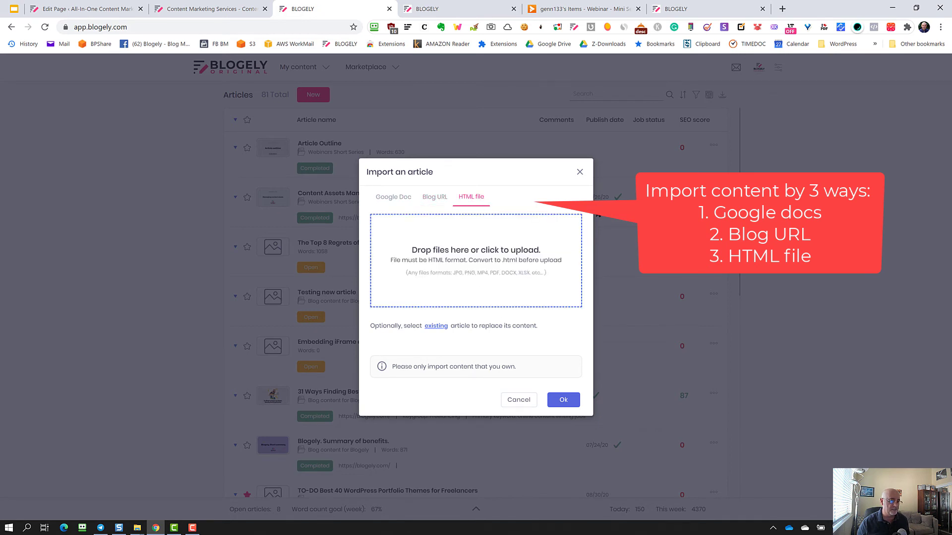
click(434, 198)
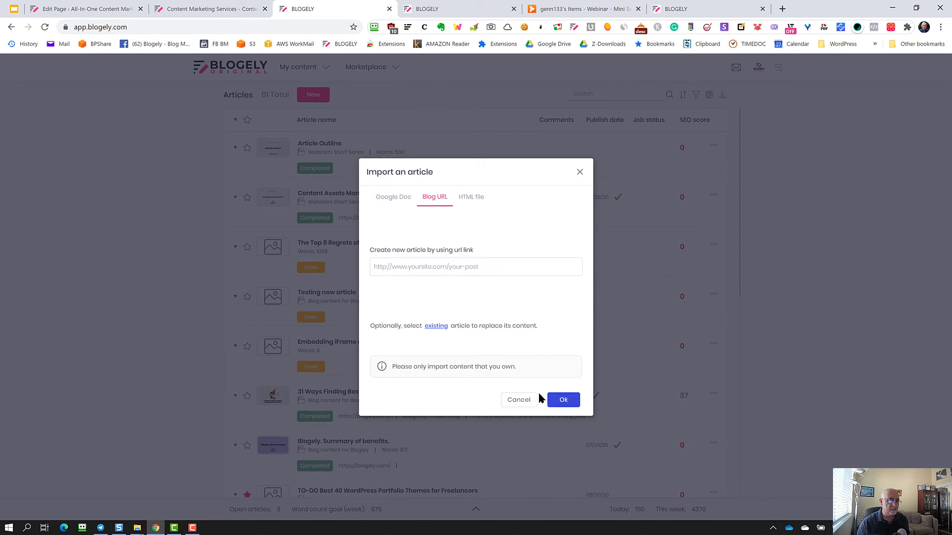
click(525, 400)
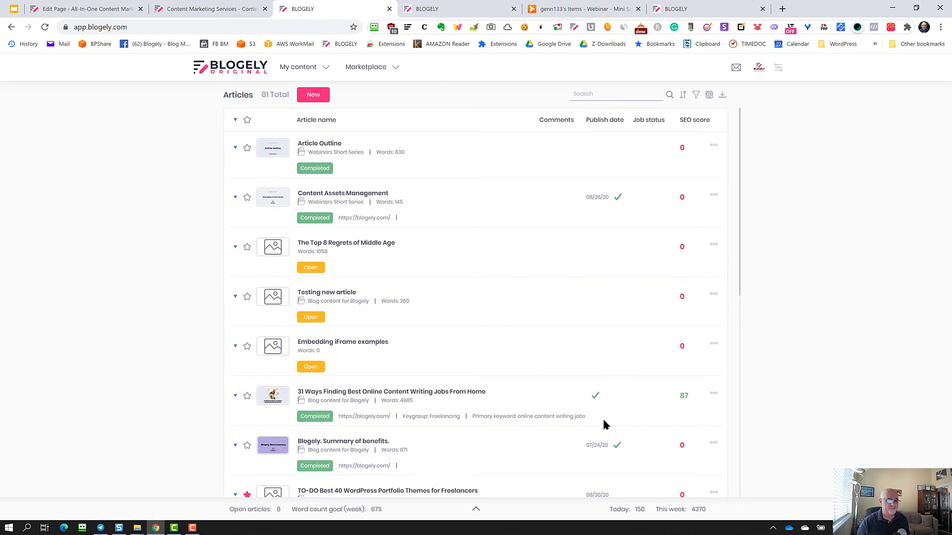
Step: Examine the listed articles' status, folder, website, keyword group, comments, publish date and SEO score
scroll(561, 364, up, 7)
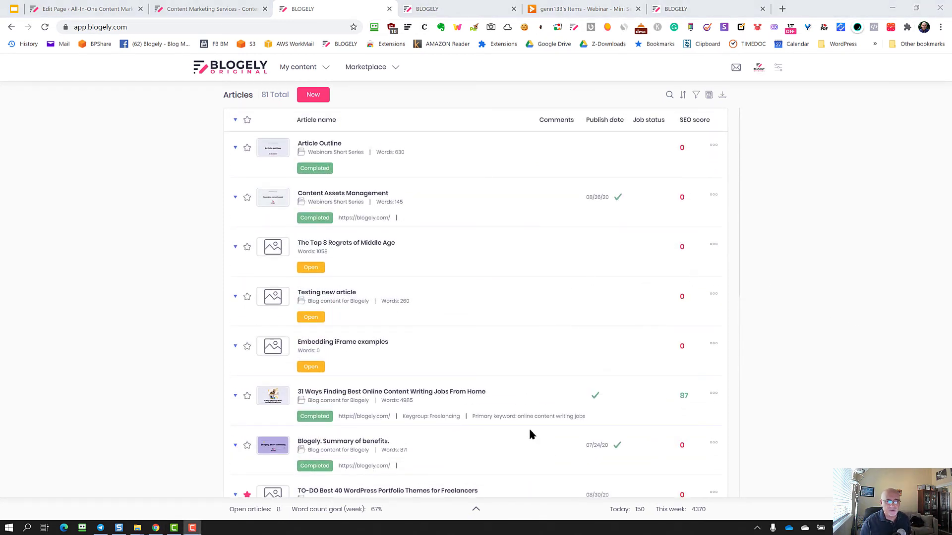
scroll(528, 429, down, 2)
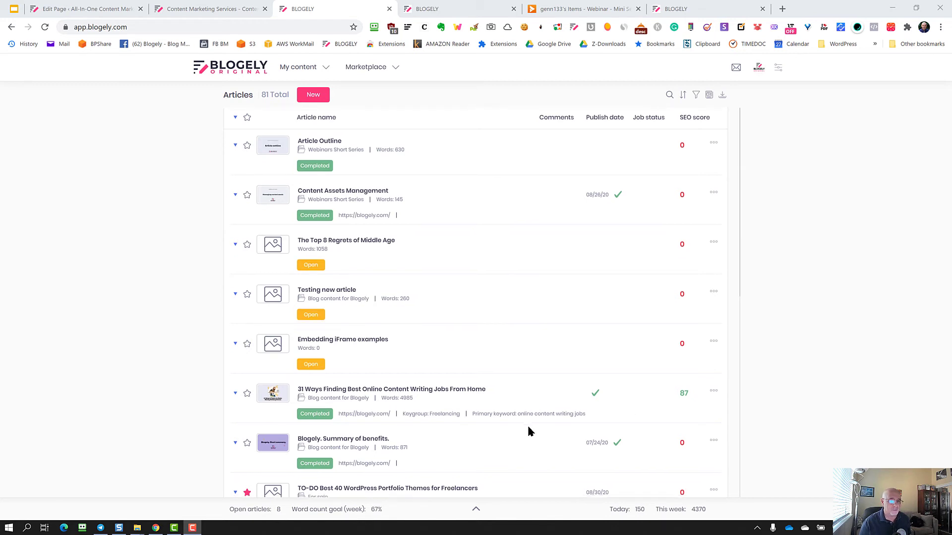
scroll(528, 429, down, 1)
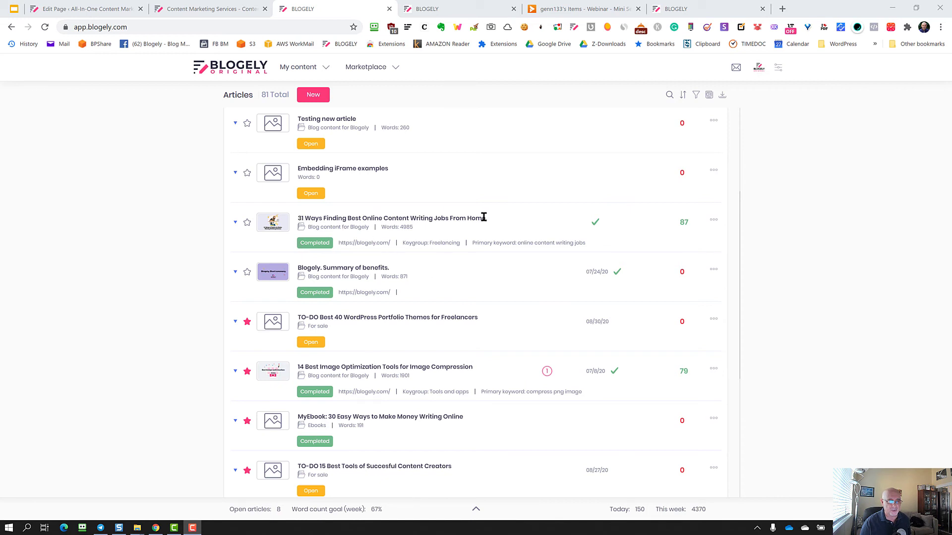
scroll(391, 252, up, 3)
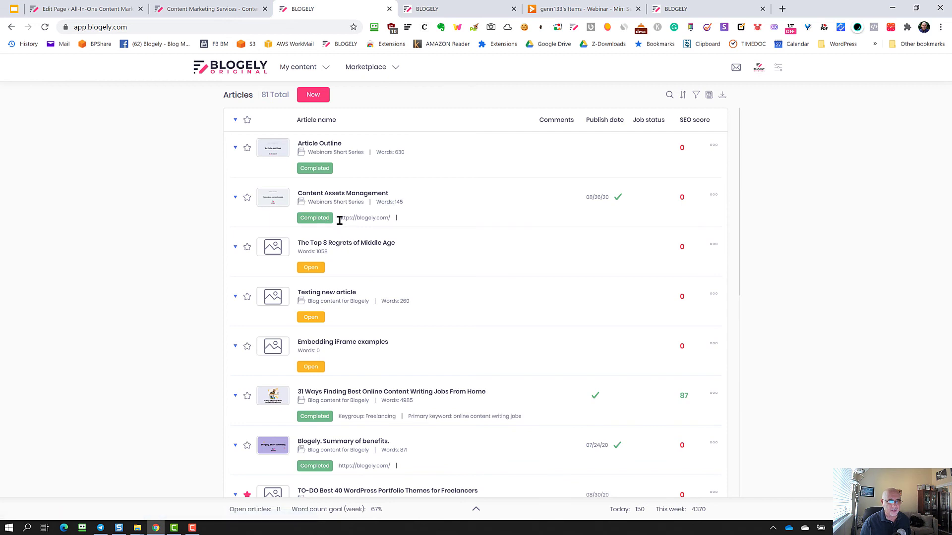
scroll(403, 361, down, 3)
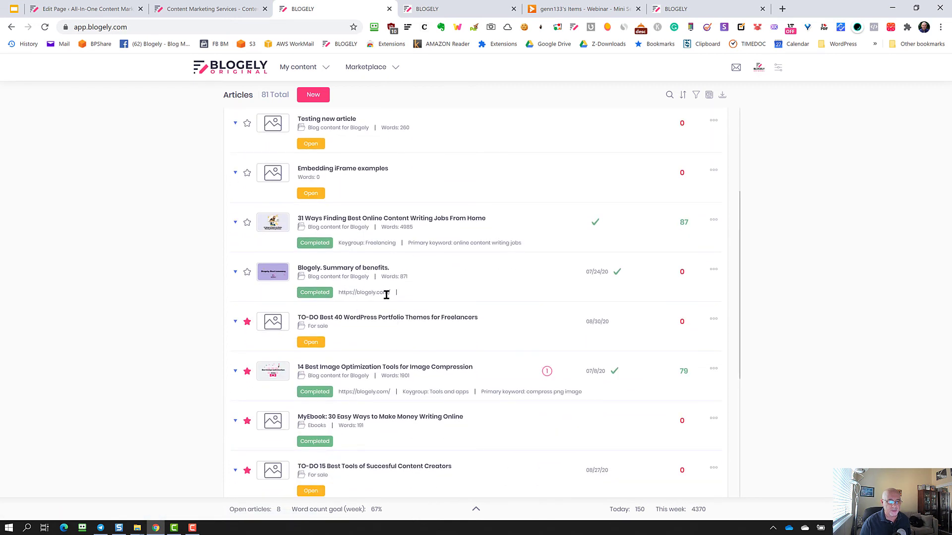
scroll(386, 294, down, 1)
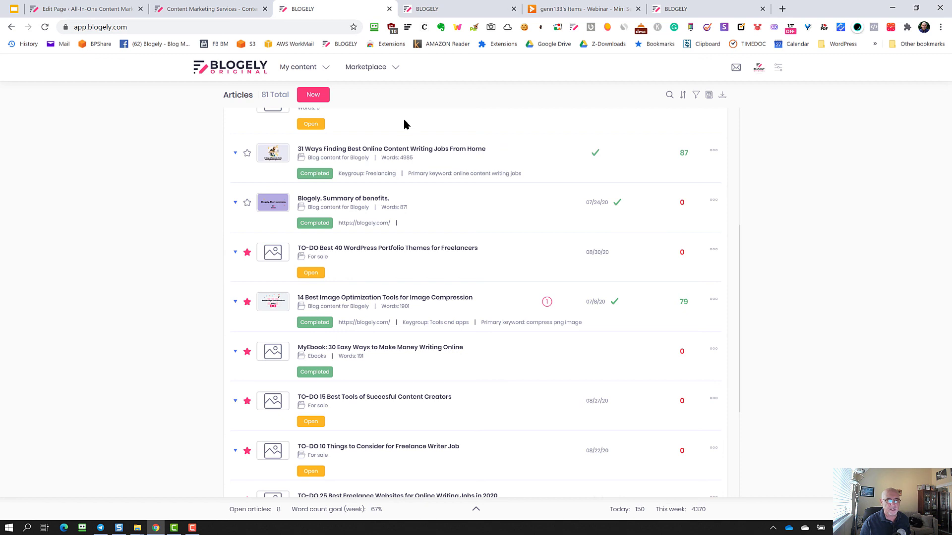
Step: Look over the sections available under My content and the account options
click(300, 68)
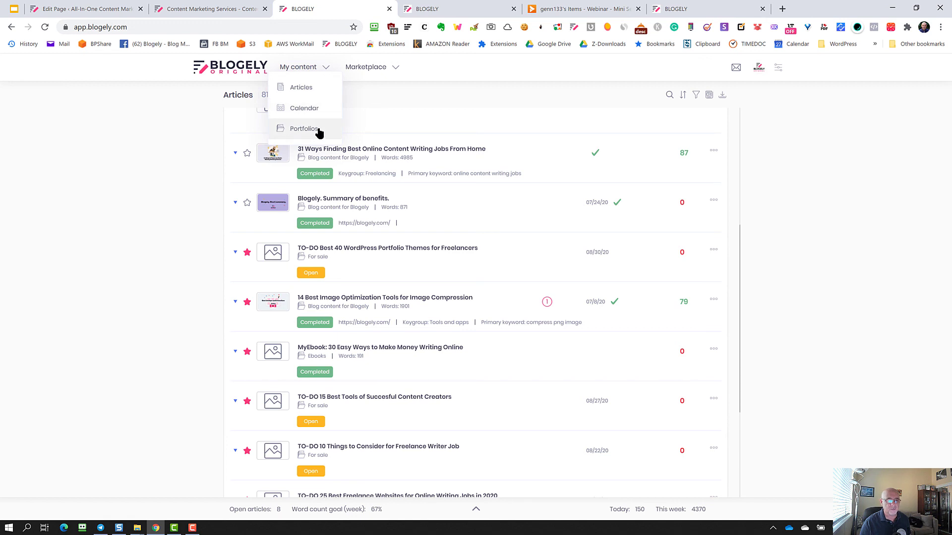
mouse_move(376, 69)
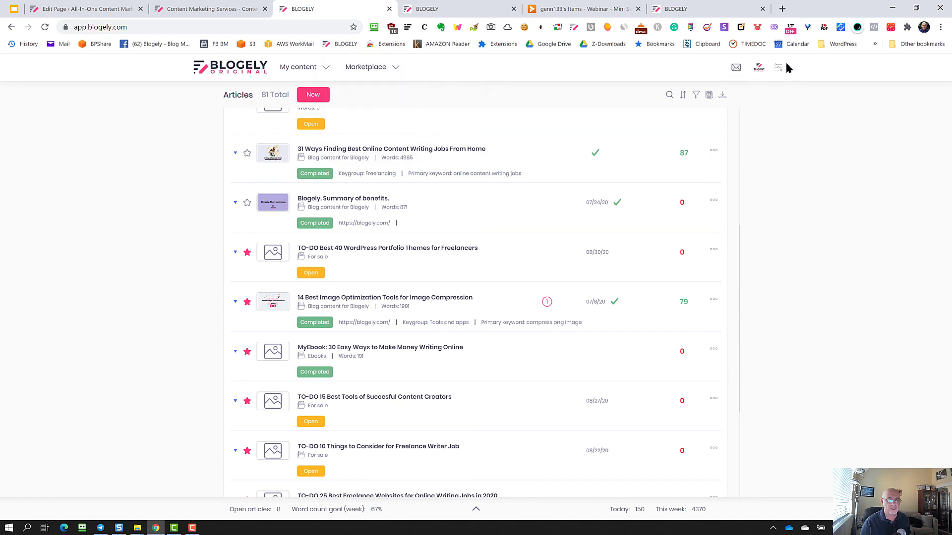
mouse_move(777, 70)
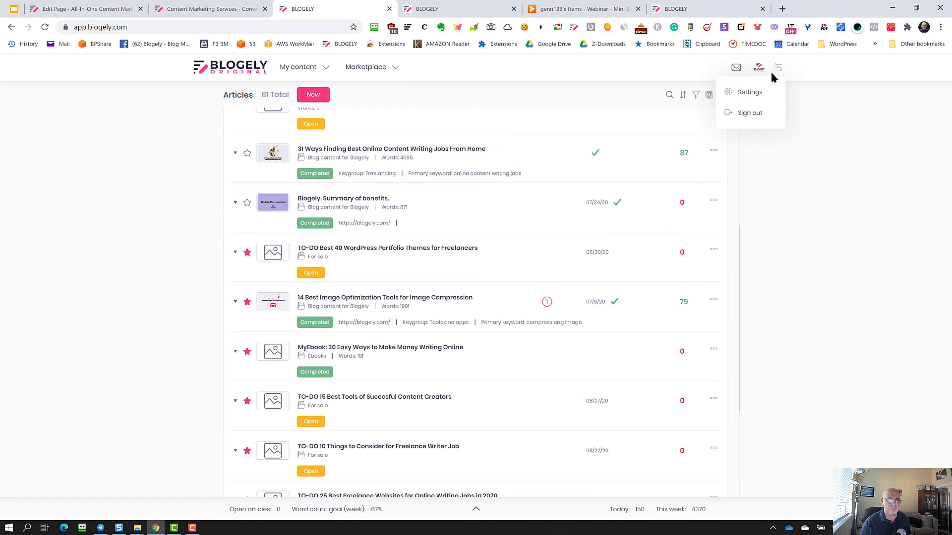
click(766, 94)
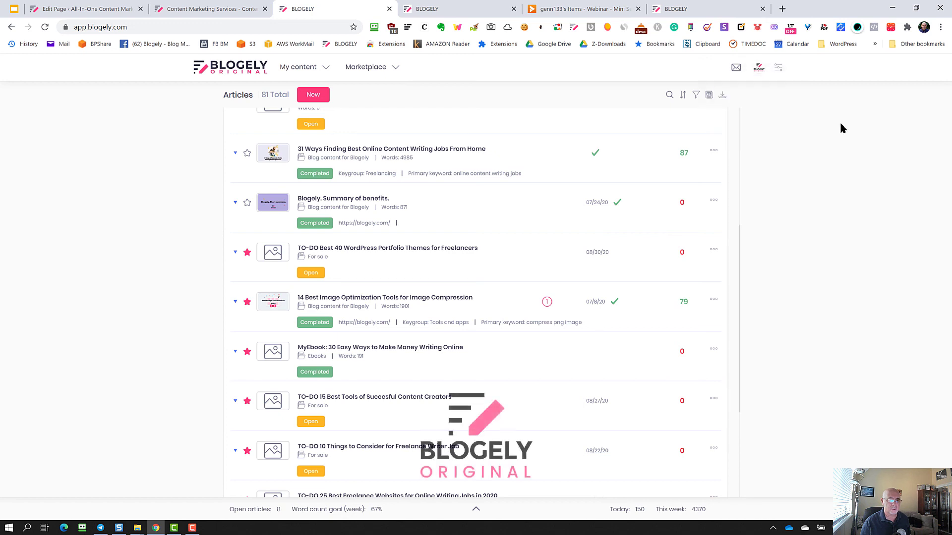